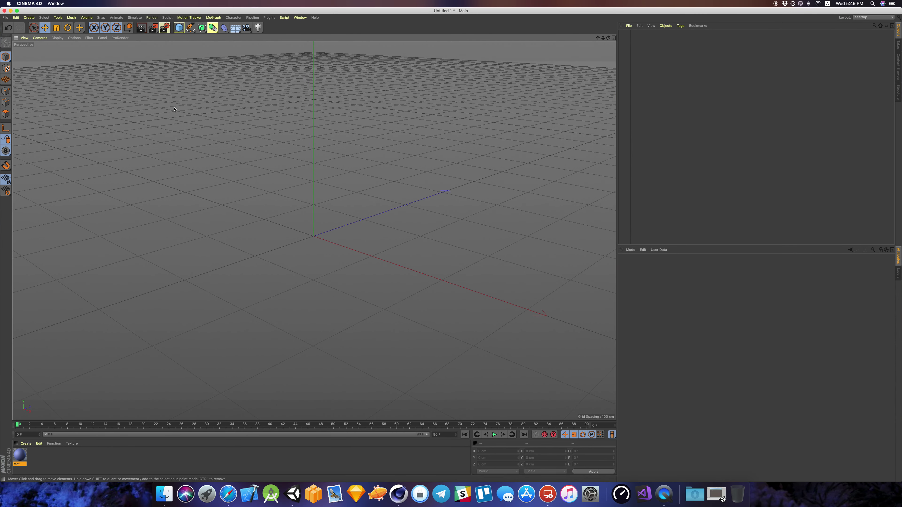
- Add a cube primitive to the scene and undo the blue colour of the existing material
left_click_drag(179, 27, 238, 40)
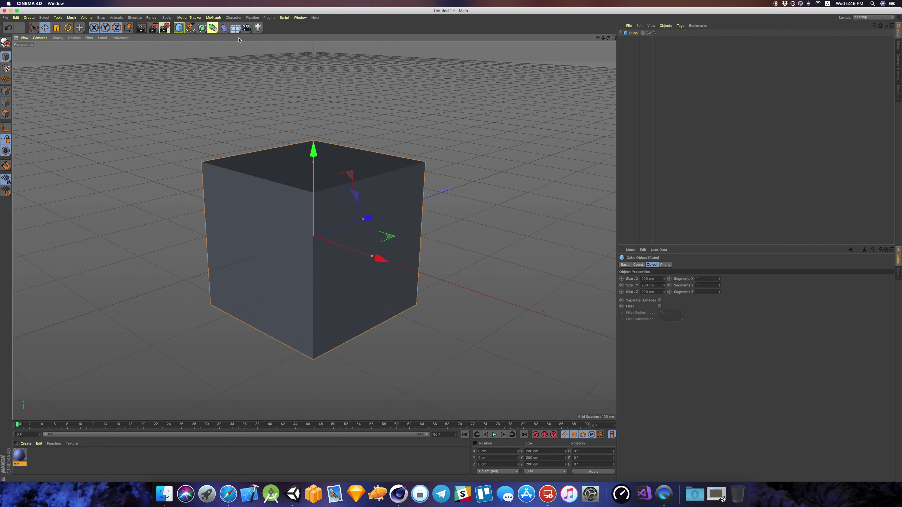
left_click(39, 465)
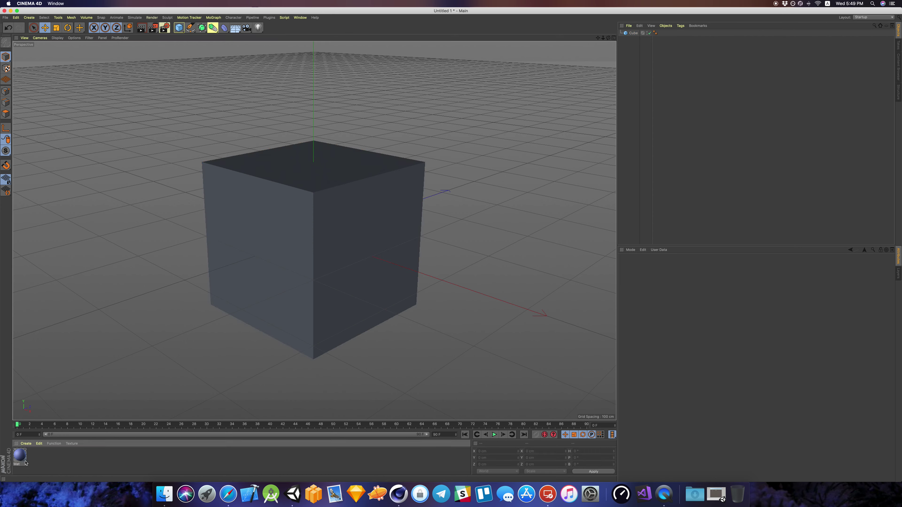
left_click(23, 457)
key("super+z")
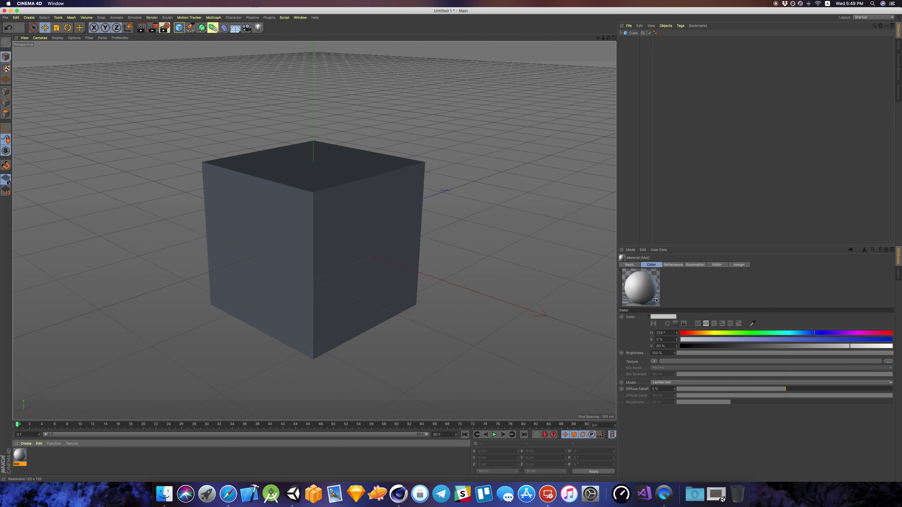
- Rename the existing material as CubeMaterial
right_click(22, 467)
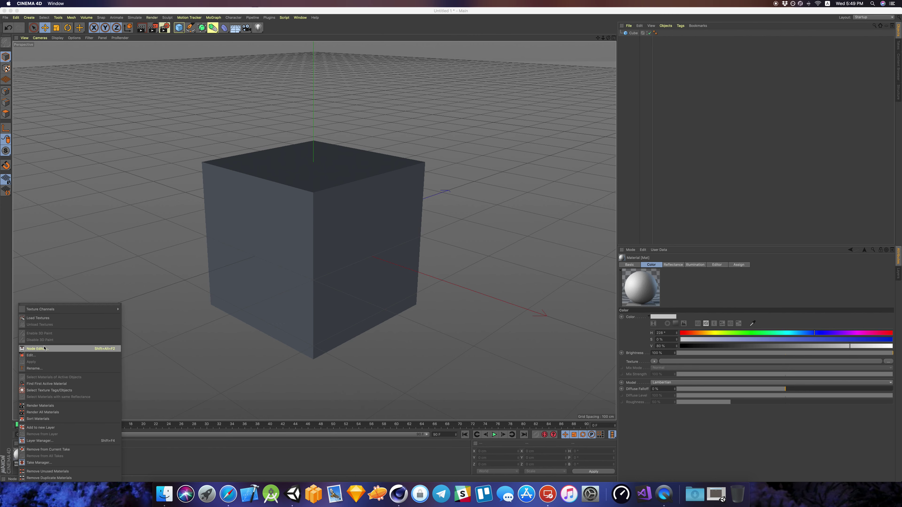
left_click(36, 368)
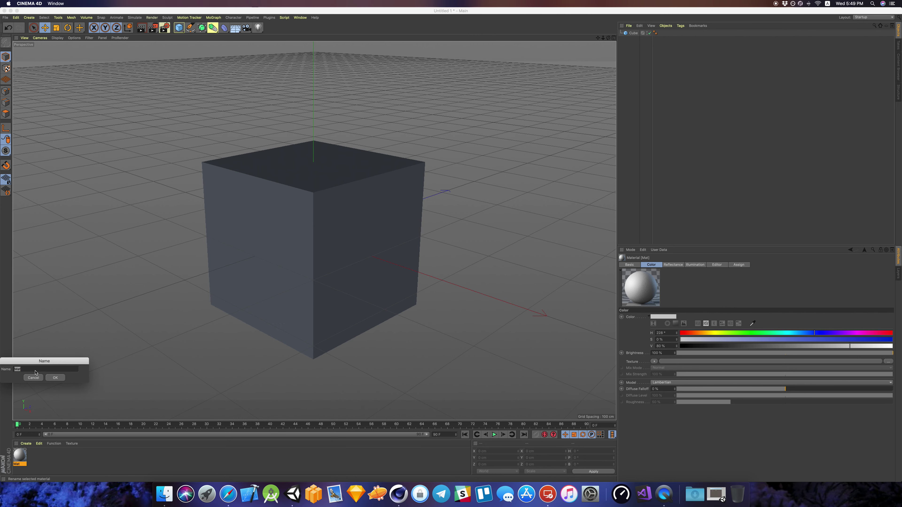
type("CubeMaterial")
key("Return")
- Colour CubeMaterial green (H 155°, S 53%, V 80%) and apply it to the cube
double_click(20, 456)
left_click_drag(254, 89, 255, 87)
left_click(247, 81)
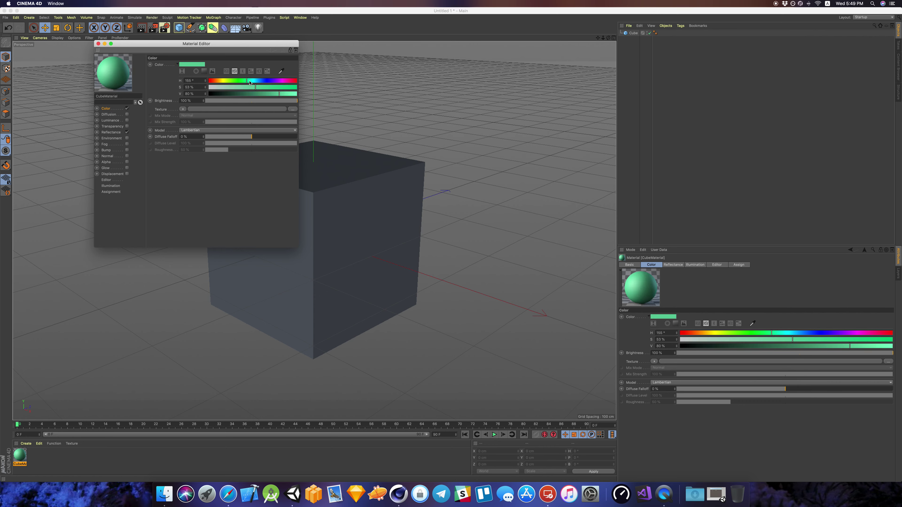
left_click(98, 43)
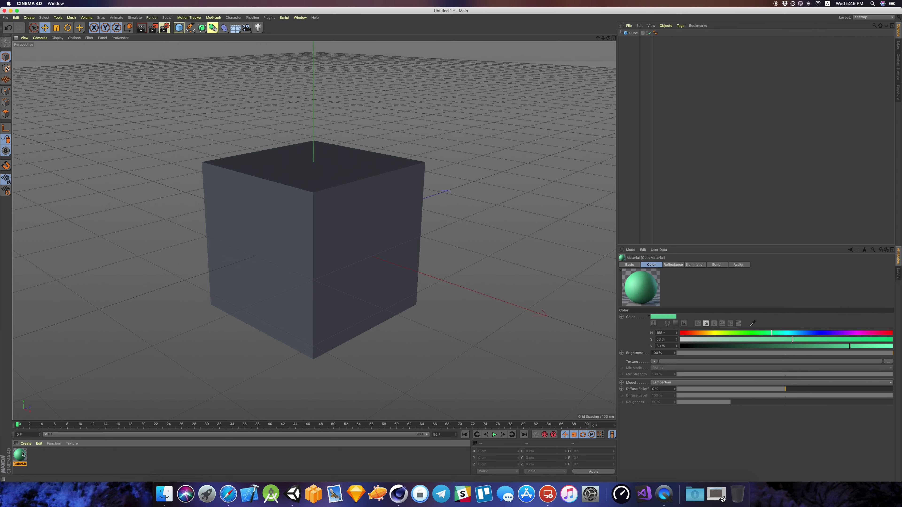
left_click_drag(20, 455, 313, 249)
left_click(468, 204)
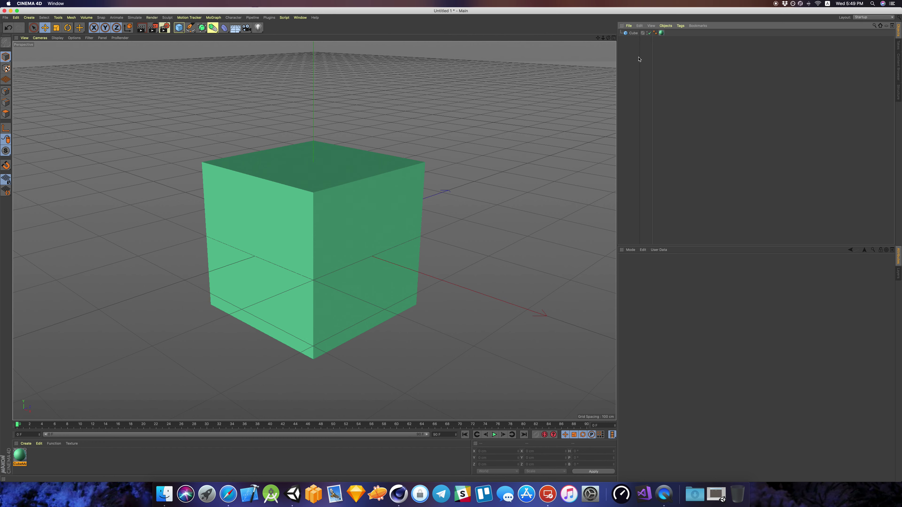
- Start Bake Object for the cube and set the output to PNG format with 16 bits per channel
left_click(633, 33)
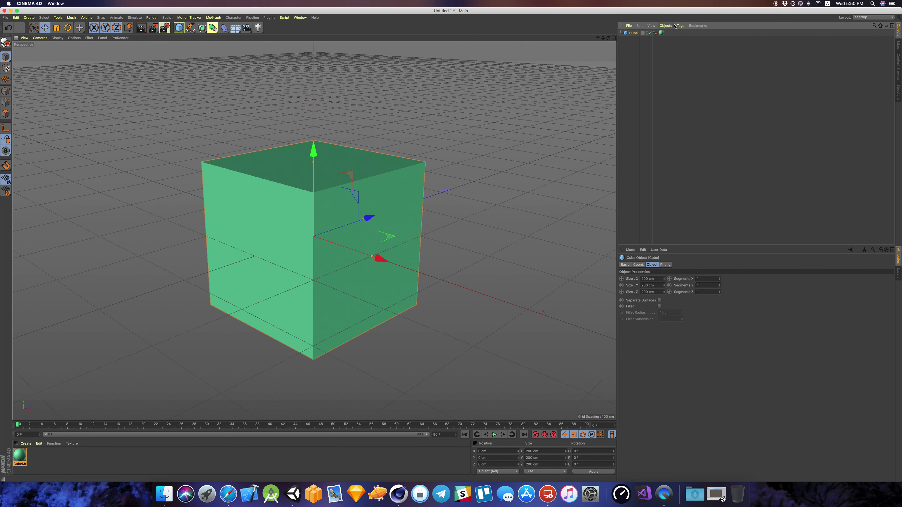
left_click(666, 26)
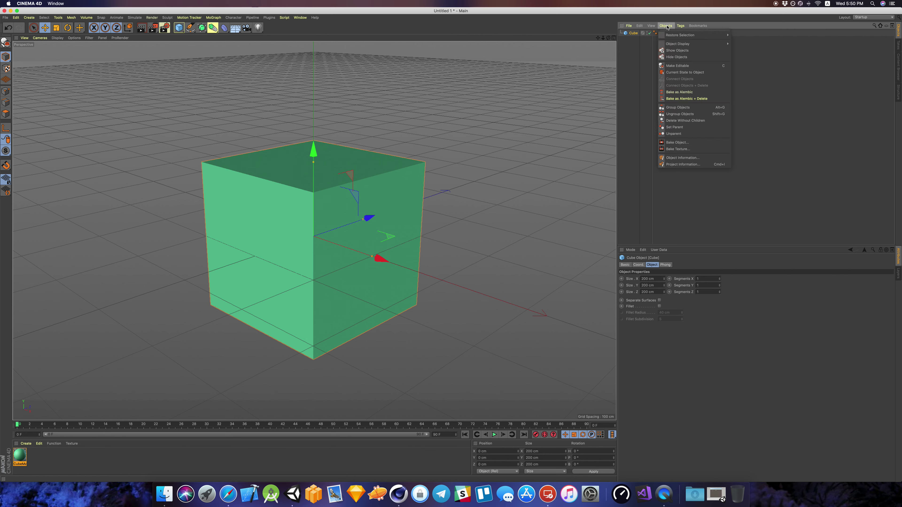
left_click(677, 142)
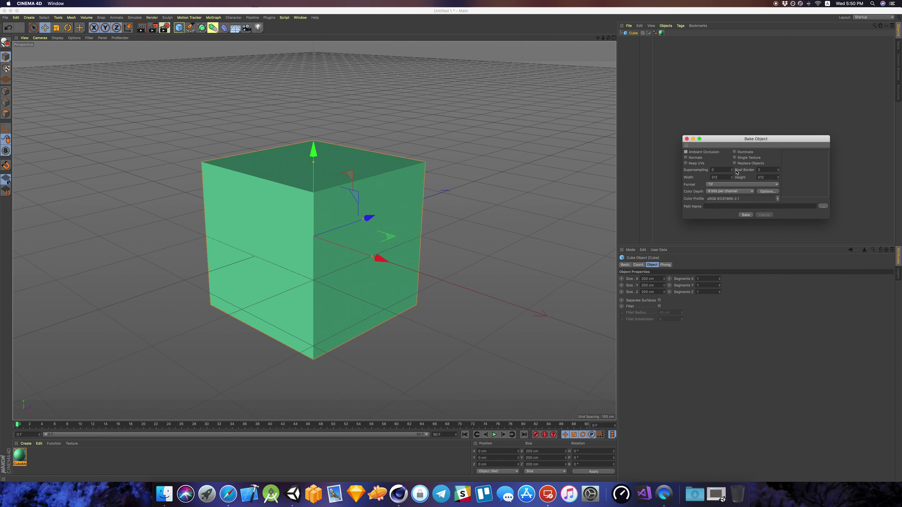
left_click(723, 185)
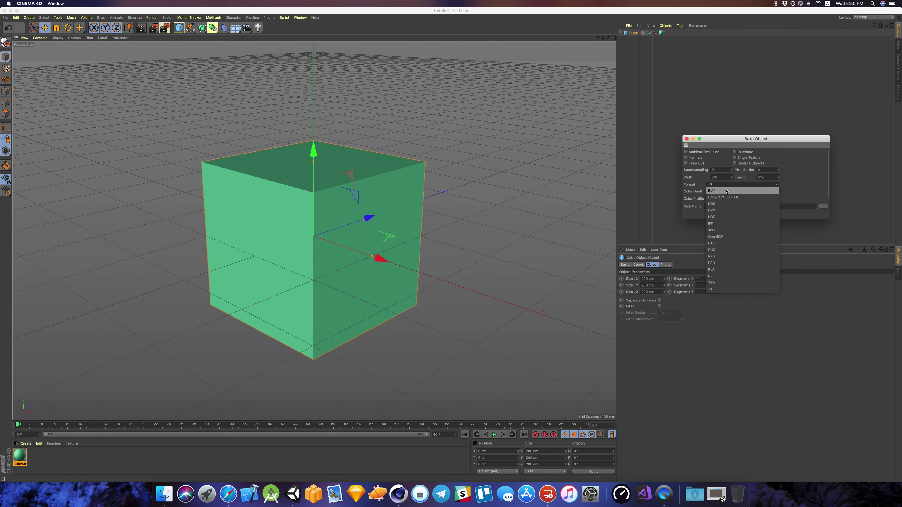
left_click(715, 250)
left_click(715, 192)
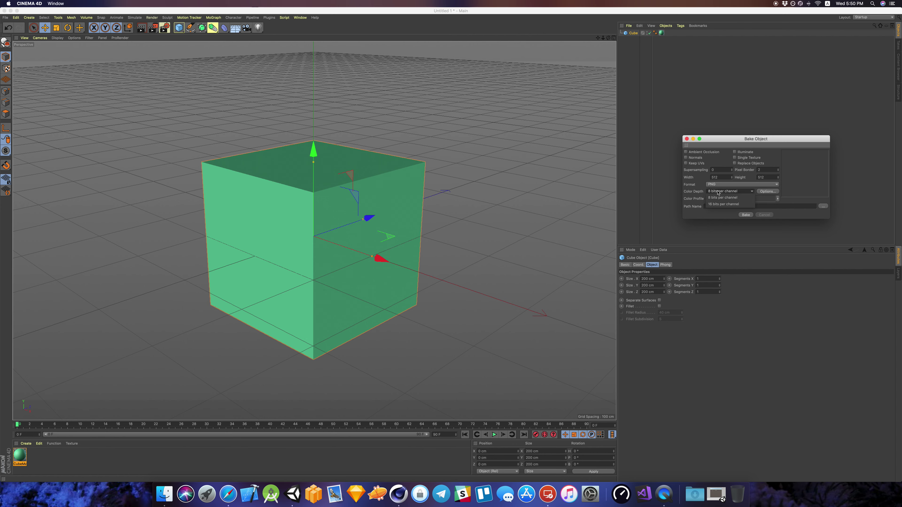
left_click(718, 206)
- Bake the cube as a single texture into the Desktop folder and close the bake settings
left_click(822, 206)
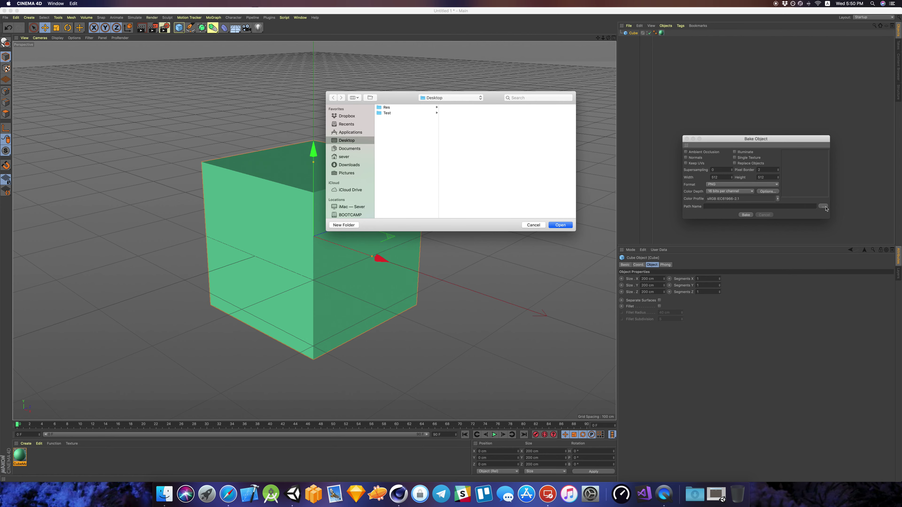
left_click(561, 225)
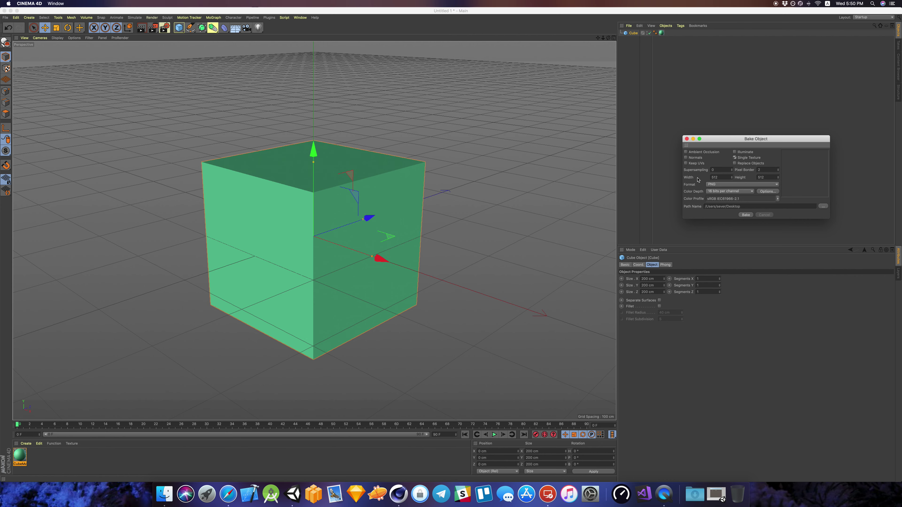
left_click(745, 215)
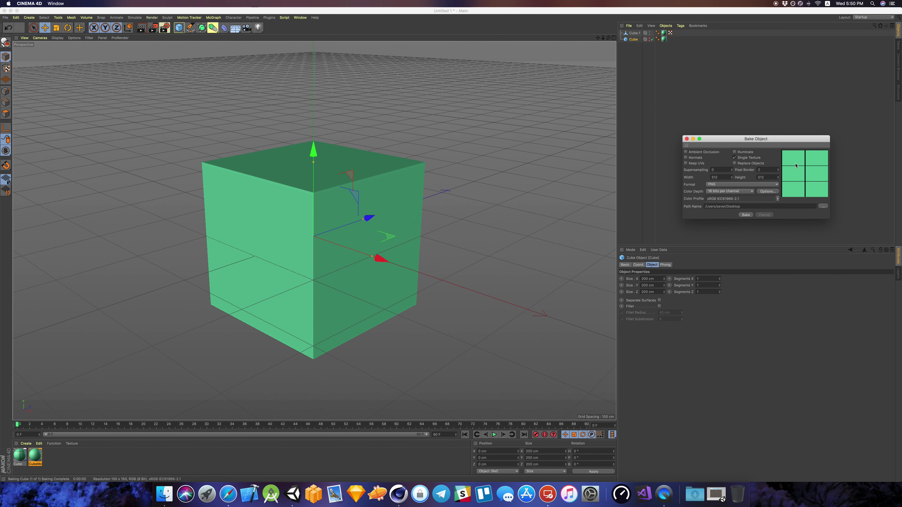
left_click(686, 139)
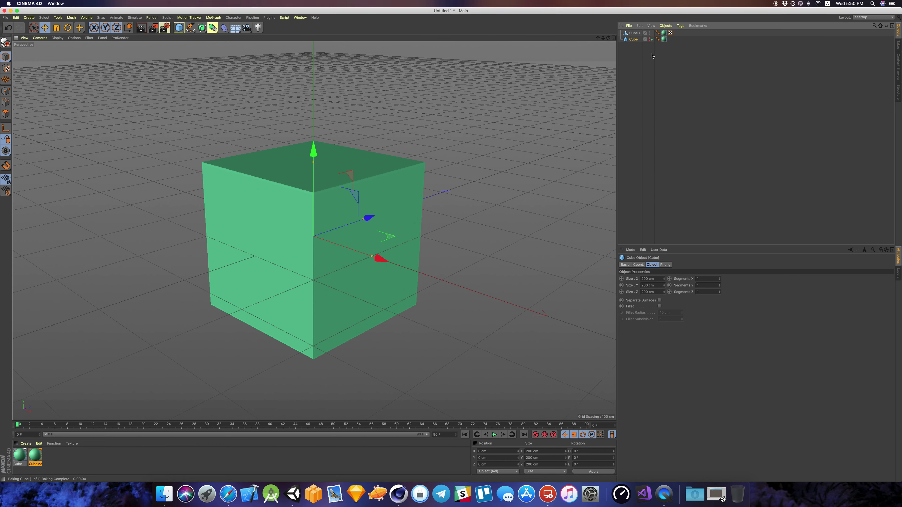
- Delete the original Cube object and select the baked copy Cube.1
left_click(657, 89)
left_click(635, 40)
key("Delete")
left_click(634, 33)
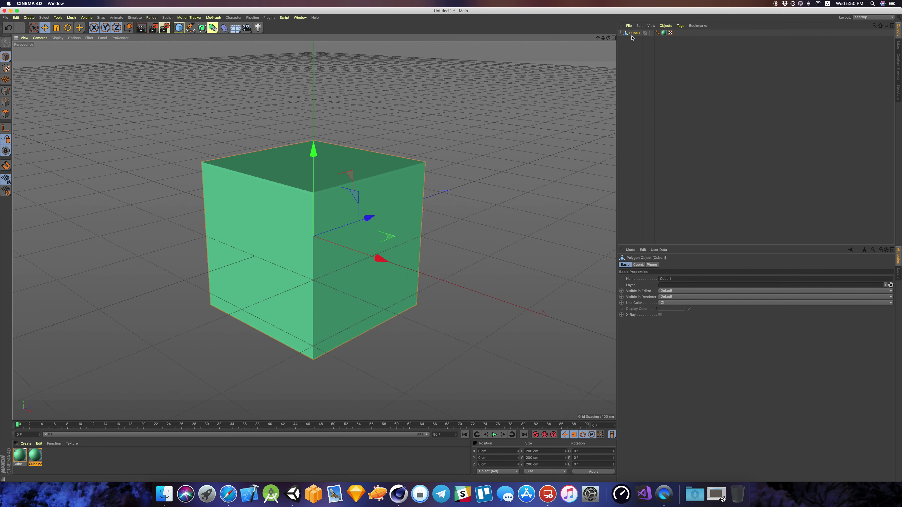
- Export the scene in FBX format to the Desktop under the name MyObject
left_click(6, 17)
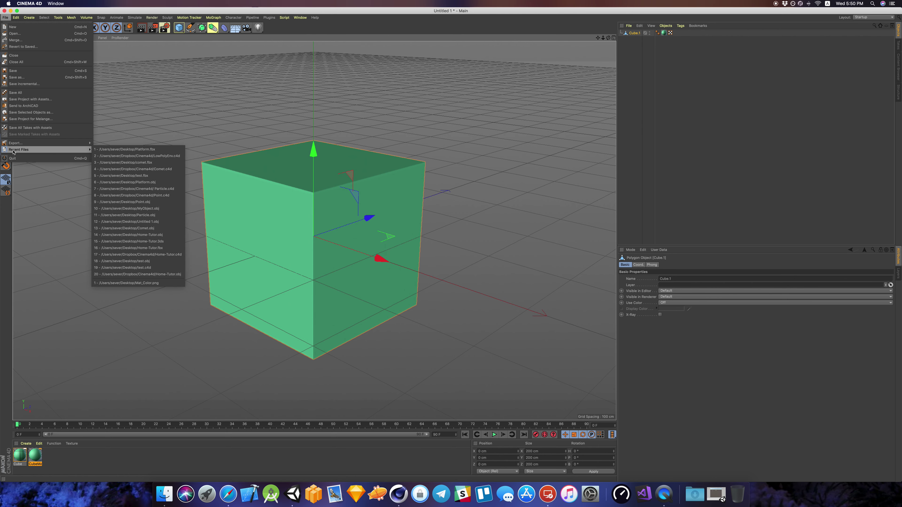
mouse_move(22, 143)
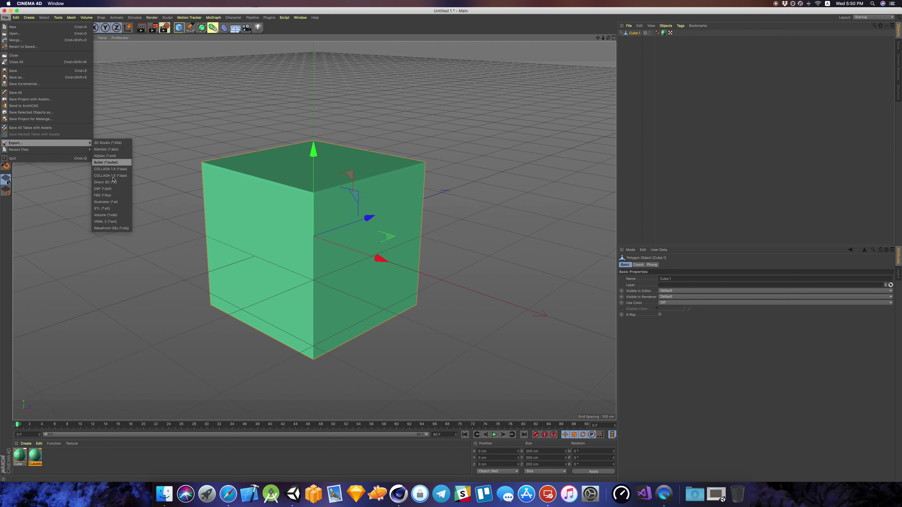
left_click(107, 195)
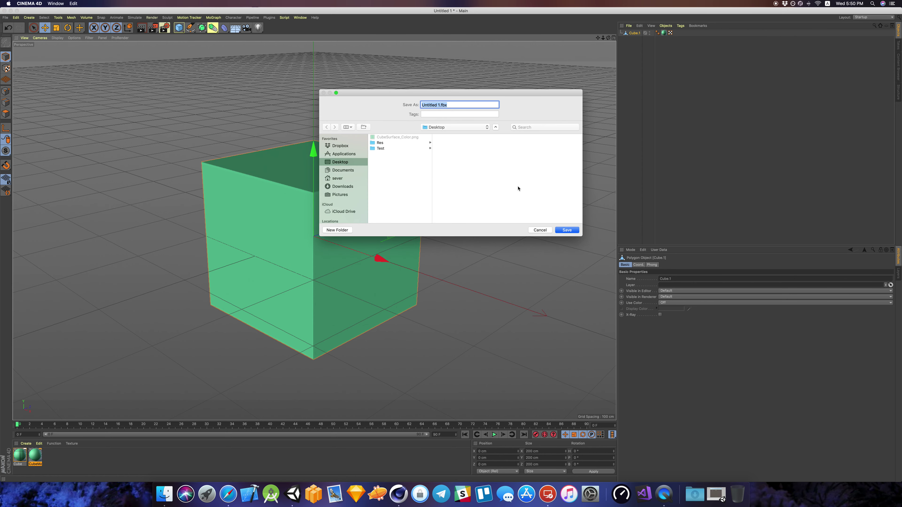
left_click(441, 104)
left_click_drag(440, 105, 422, 105)
key("BackSpace")
type("MyObject")
left_click(567, 230)
- Choose FBX version 7.5 (2016) with Cameras off and finish the export
left_click(532, 162)
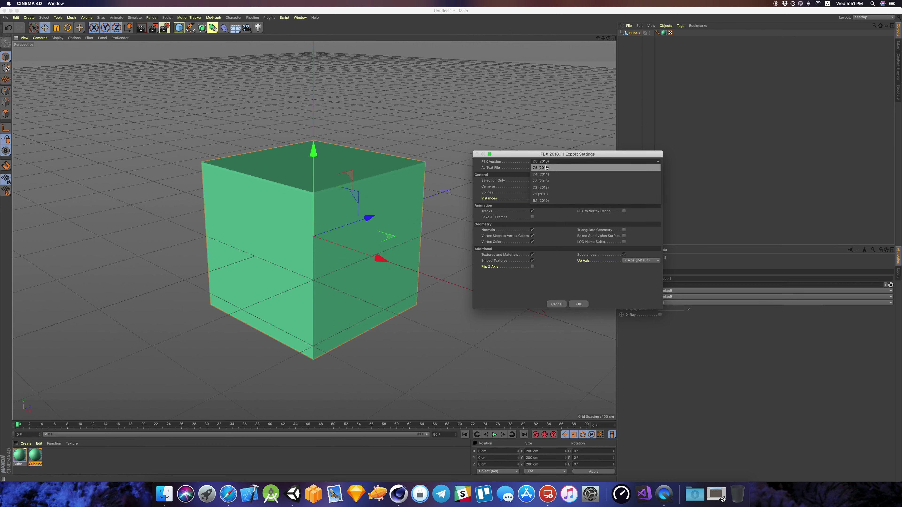
left_click(549, 170)
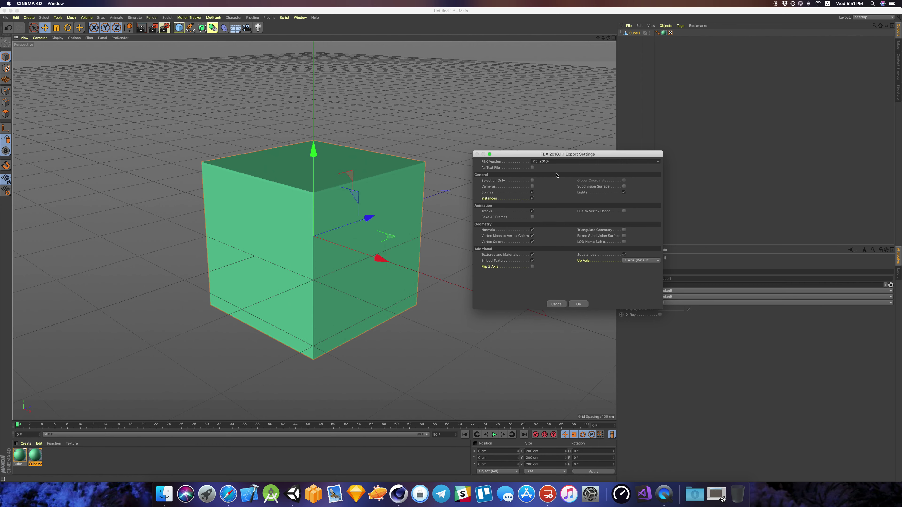
left_click(532, 186)
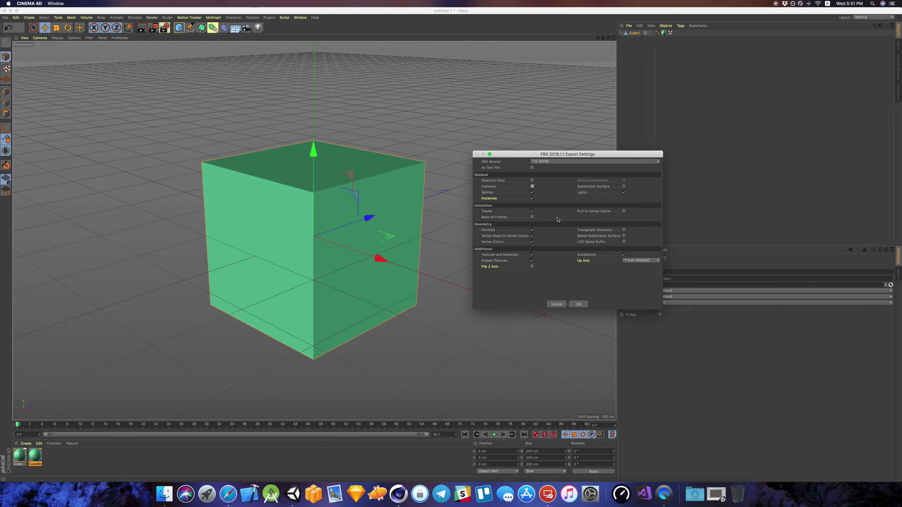
left_click(578, 304)
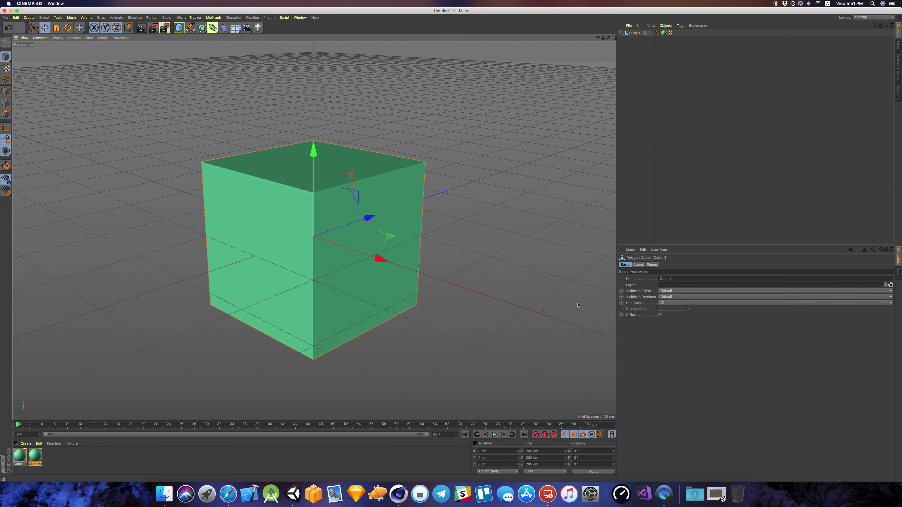
- Check the exported files on the Desktop by previewing CubeSurface_Color.png and closing it again
left_click(11, 10)
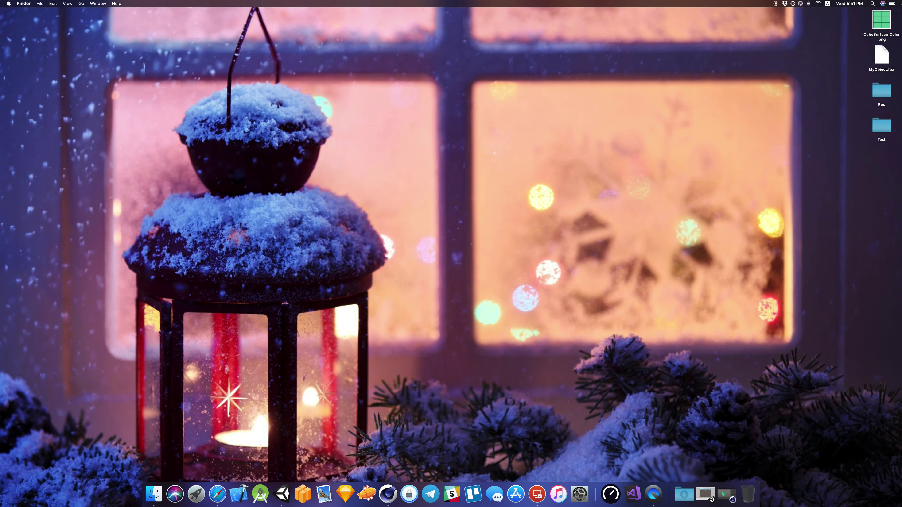
double_click(886, 24)
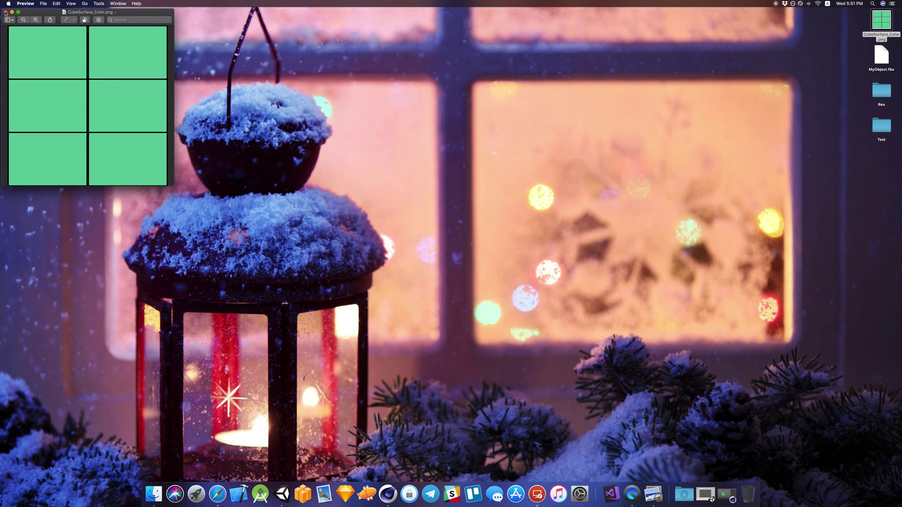
left_click(6, 12)
left_click(879, 54)
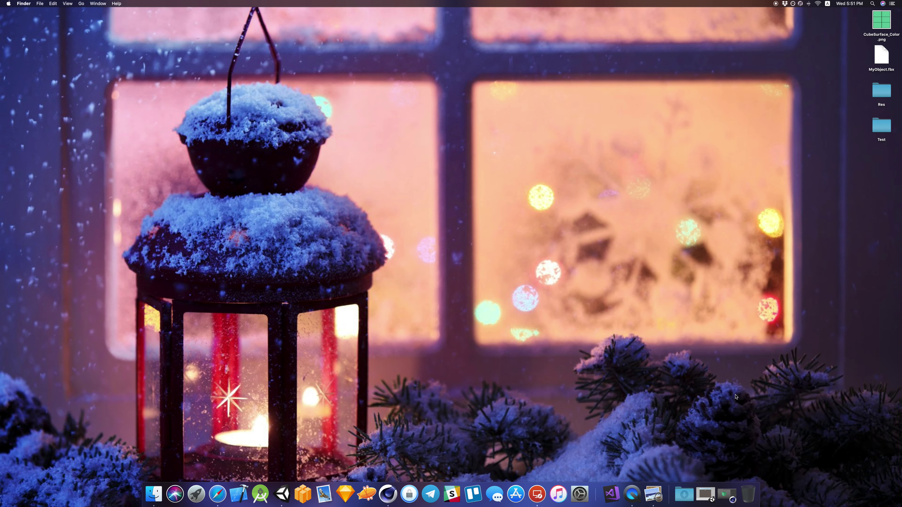
- Switch to Unity and create a folder named Model in the project's Assets
left_click(705, 494)
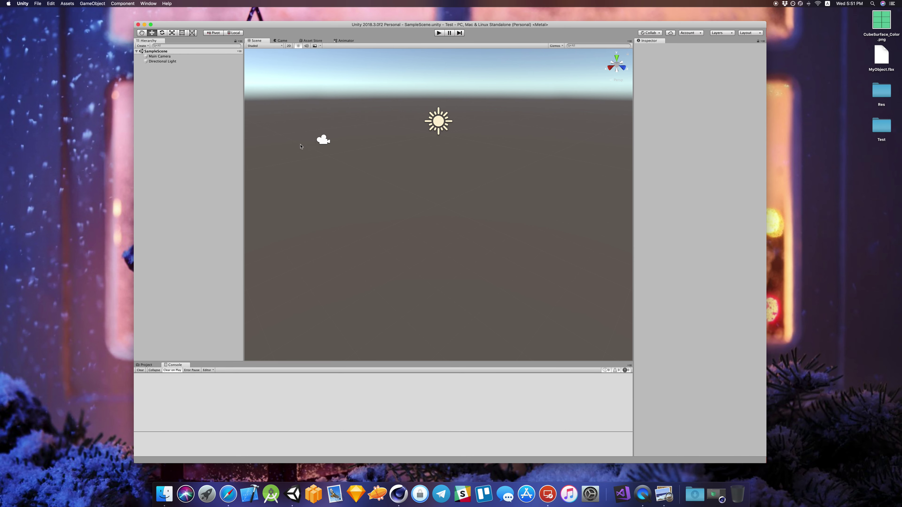
left_click(146, 365)
right_click(155, 401)
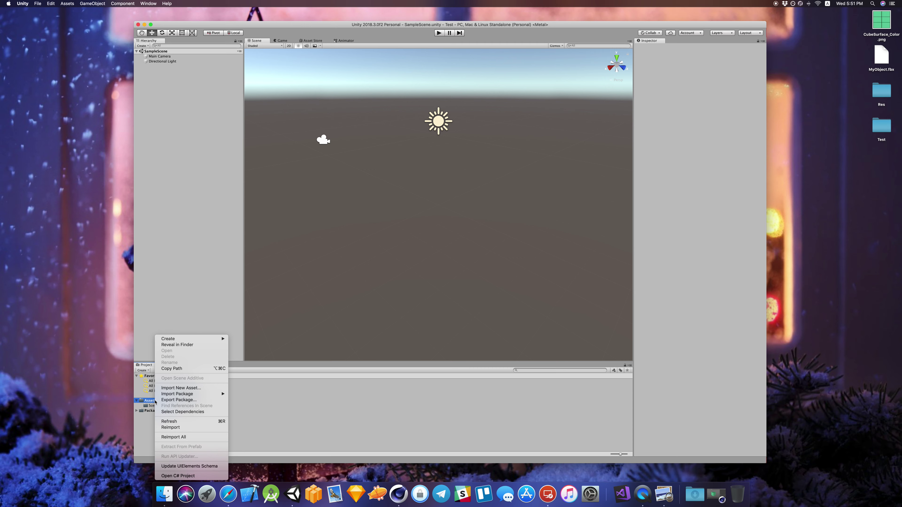
mouse_move(192, 339)
left_click(249, 256)
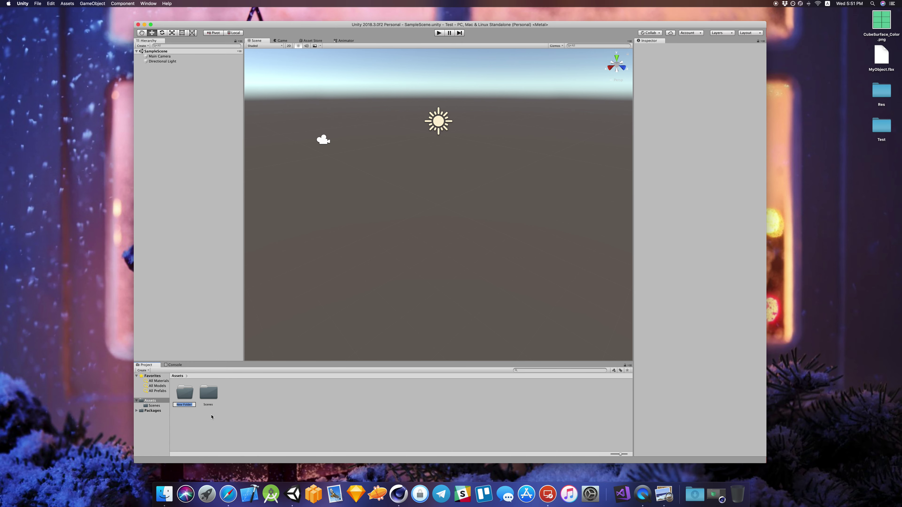
type("Model")
key("Return")
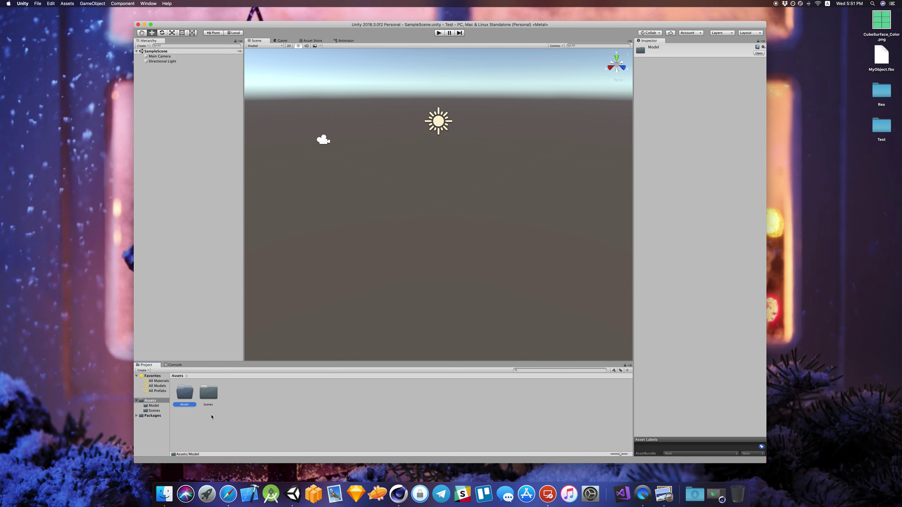
- Import MyObject.fbx from the Desktop into the Model folder and place the model in the scene
double_click(185, 392)
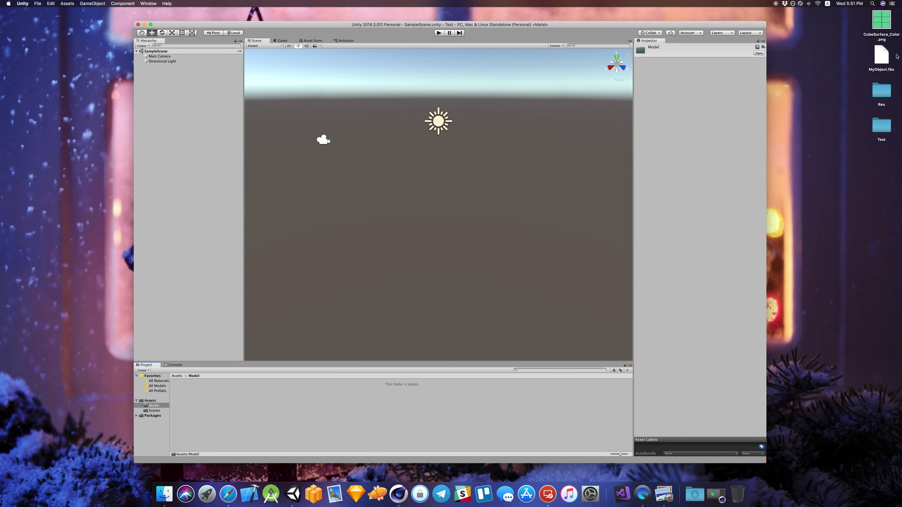
left_click_drag(882, 58, 424, 409)
left_click(194, 392)
left_click_drag(185, 397, 426, 202)
left_click(522, 189)
left_click(424, 211)
- Compare the imported model with the original green cube in Cinema 4D and return to Unity
left_click(716, 494)
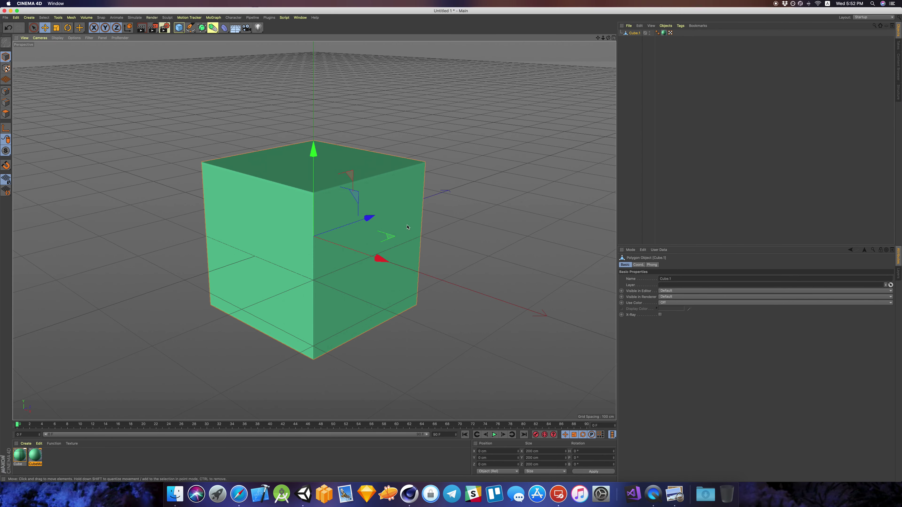
left_click(11, 10)
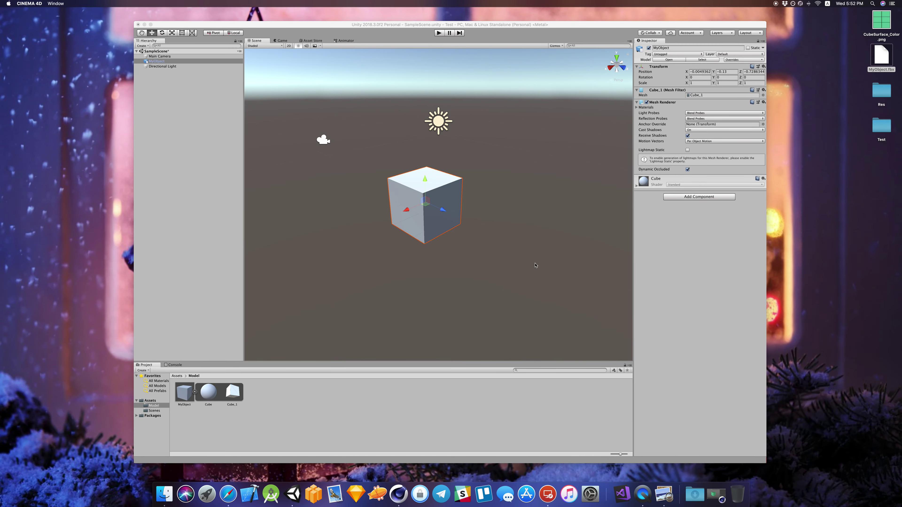
- Collapse the MyObject asset and import CubeSurface_Color.png from the Desktop into the project's Model folder
left_click(194, 392)
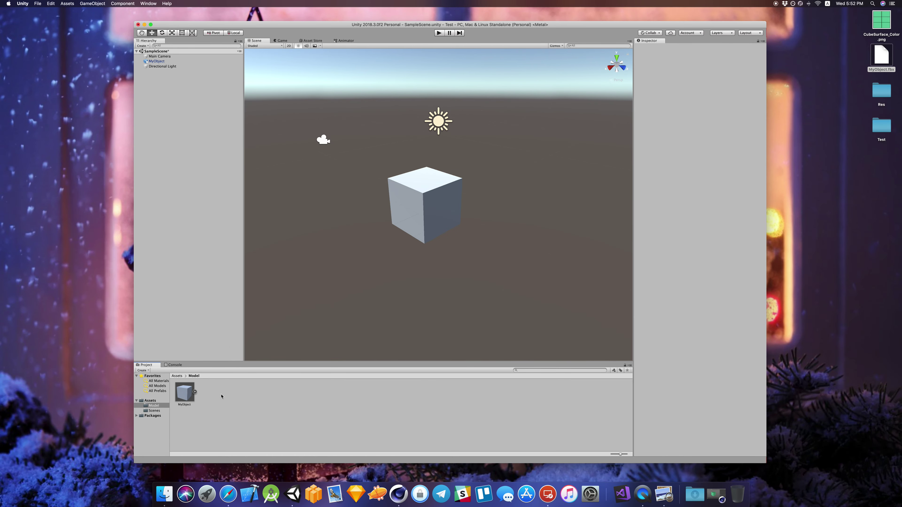
left_click(427, 193)
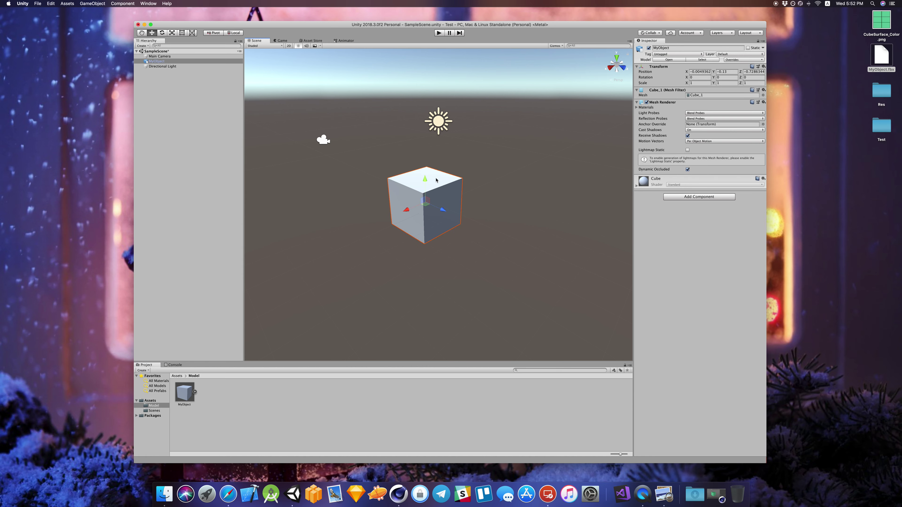
key("super+Tab")
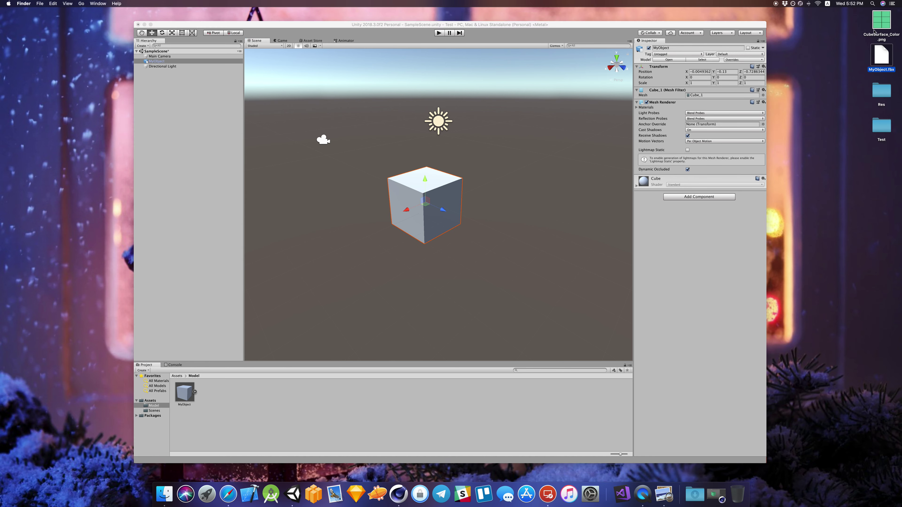
left_click(328, 411)
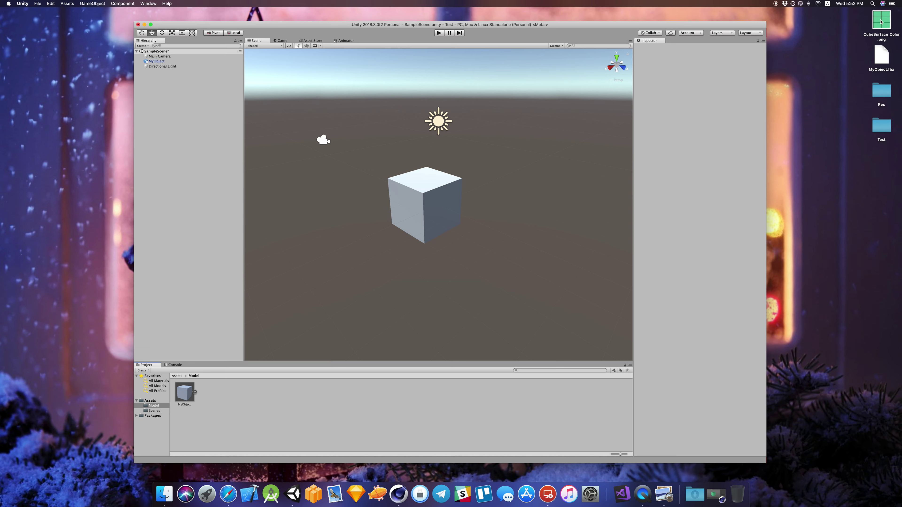
left_click_drag(880, 28, 416, 429)
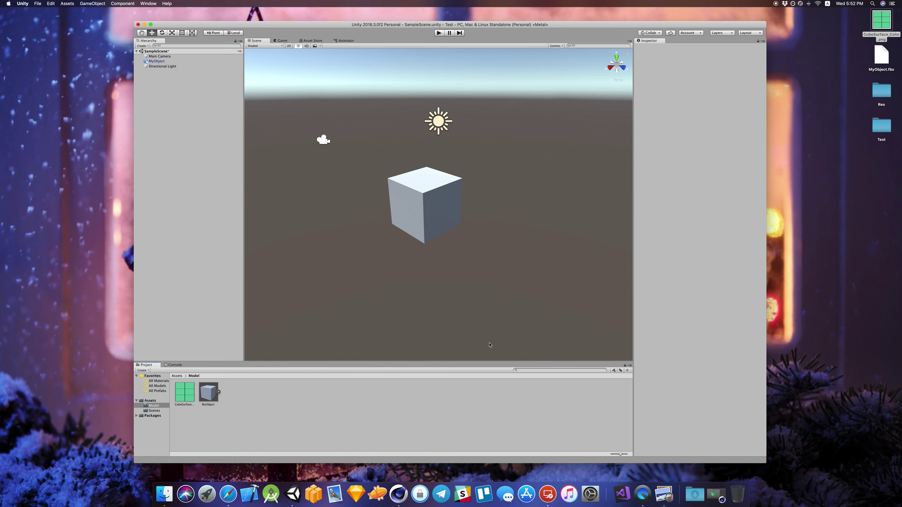
- Create a new material named MyMaterial in the Model folder
right_click(252, 397)
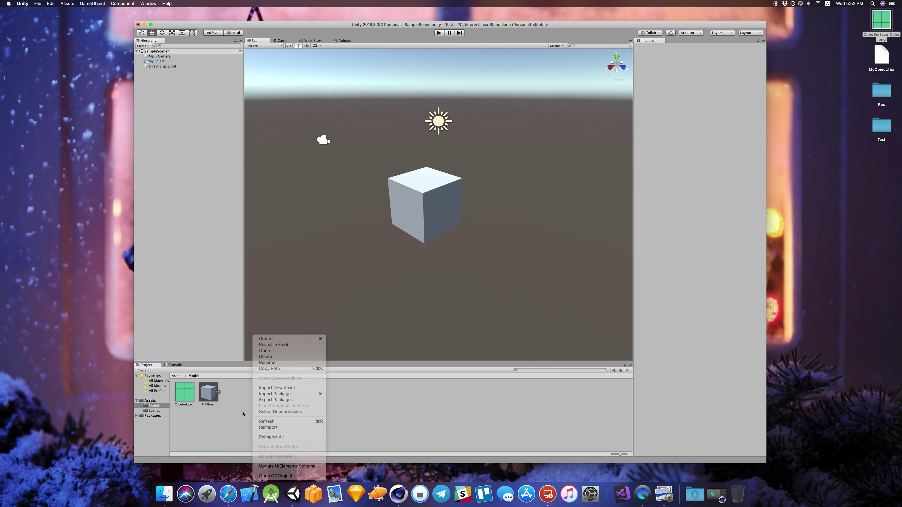
right_click(259, 394)
mouse_move(319, 339)
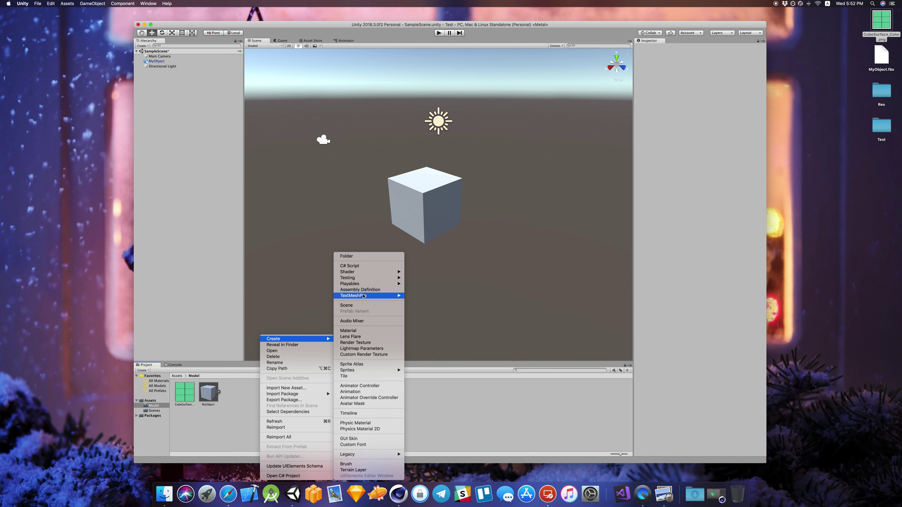
left_click(357, 331)
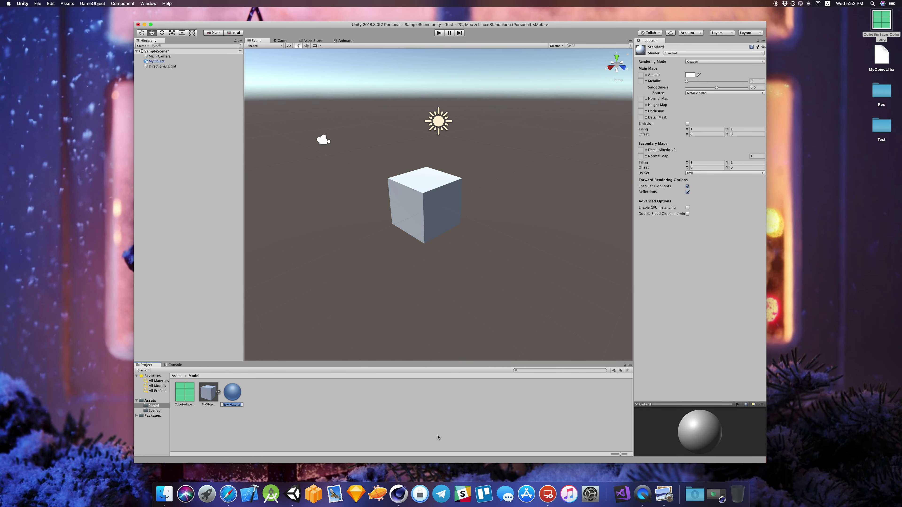
type("MyMa")
key("Return")
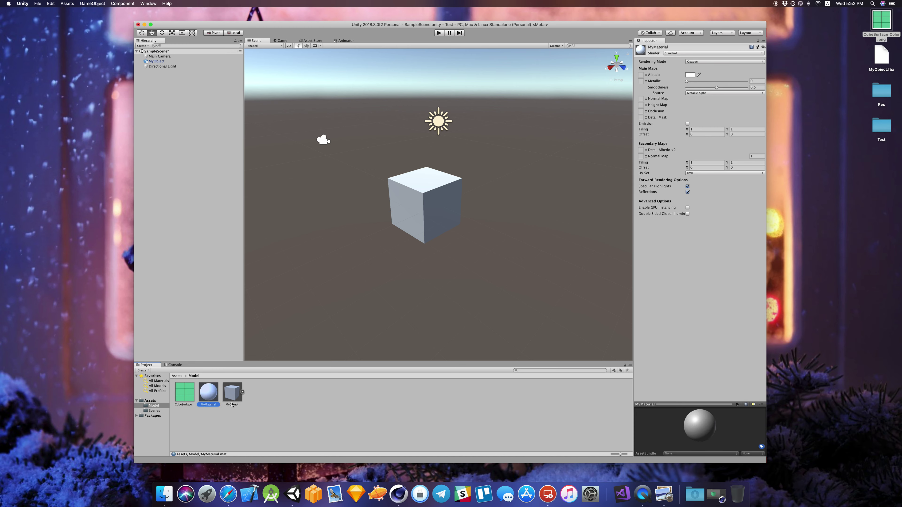
- Assign the CubeSurface_Color texture to the Albedo map of MyMaterial
left_click(187, 394)
left_click_drag(273, 358, 642, 75)
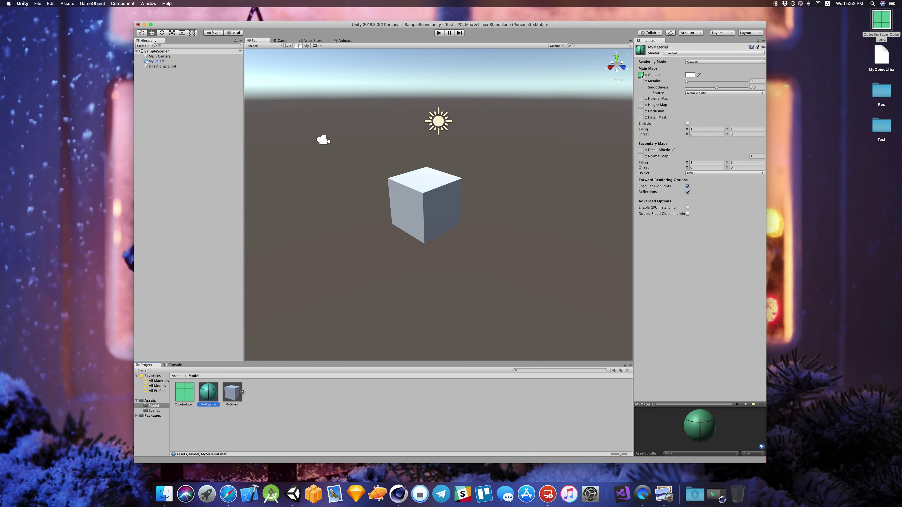
left_click(572, 119)
- Apply MyMaterial to the cube in the scene and clear the selection
left_click(215, 399)
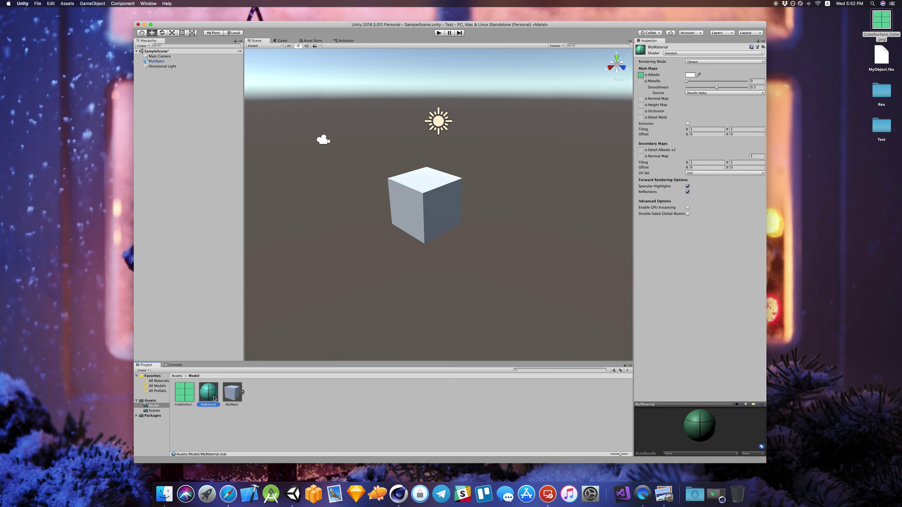
left_click_drag(255, 359, 433, 202)
left_click(472, 216)
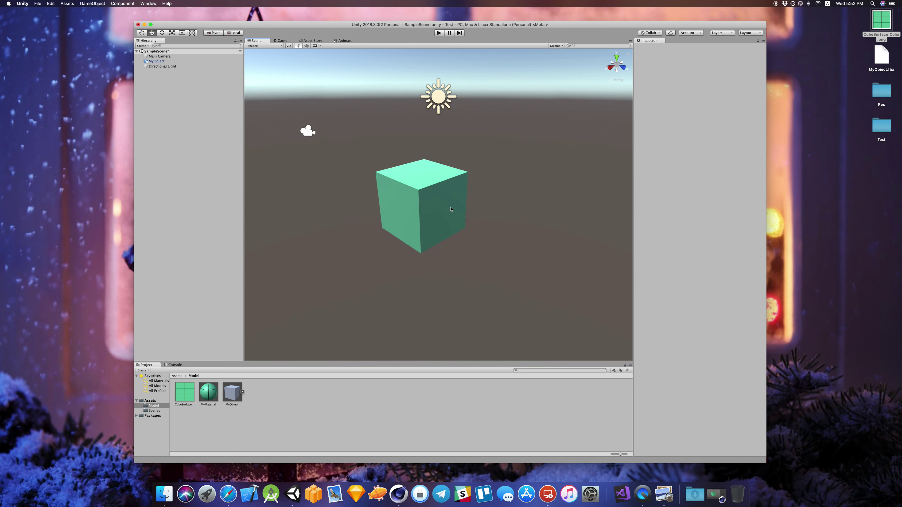
- Inspect the textured cube up close, compare it with the original cube in Cinema 4D, and return to Unity
scroll(444, 210, "up", 5)
scroll(416, 199, "down", 2)
left_click(416, 200)
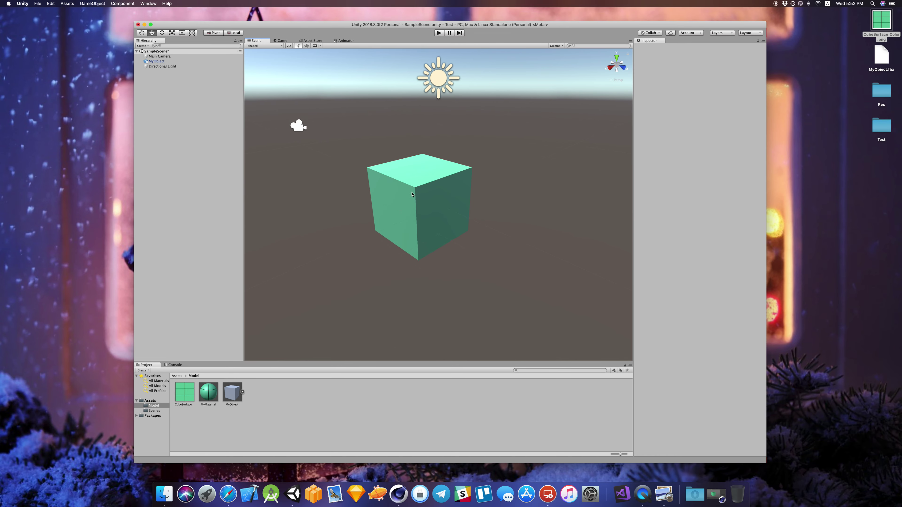
left_click(716, 494)
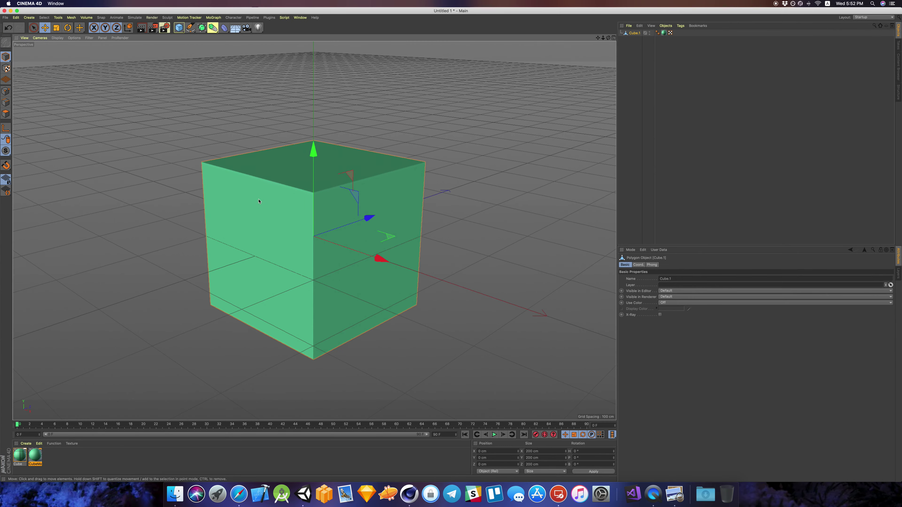
left_click(11, 11)
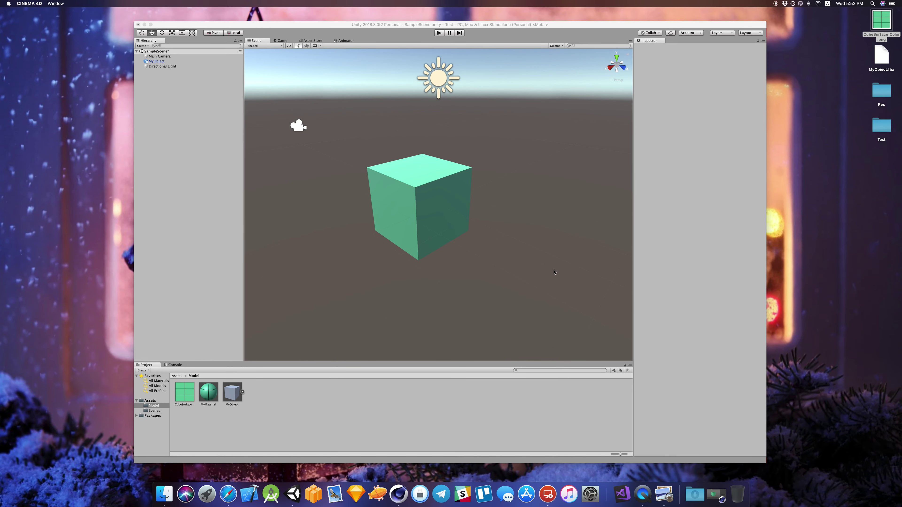